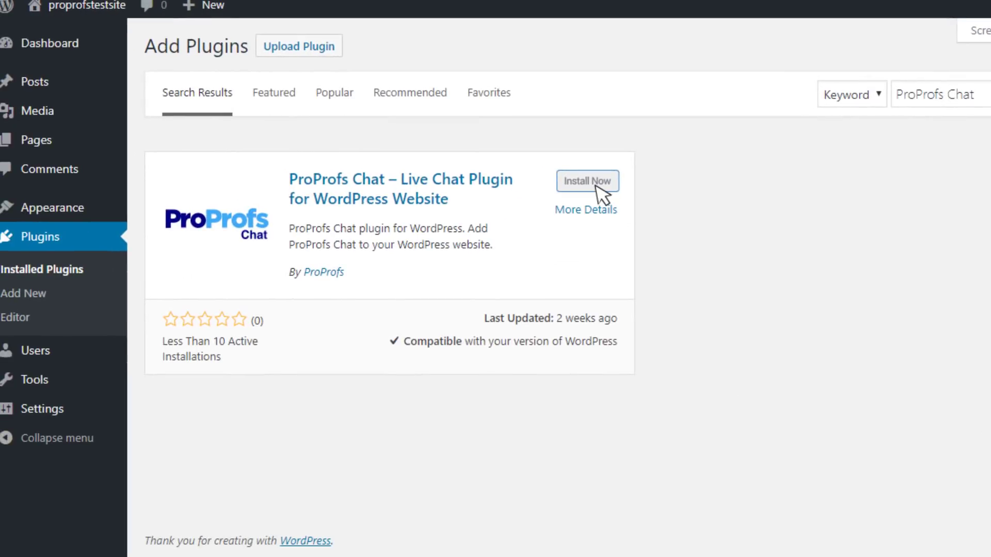
# Activate the newly installed ProProfs Chat 2.0.0 plugin.
pyautogui.click(588, 182)
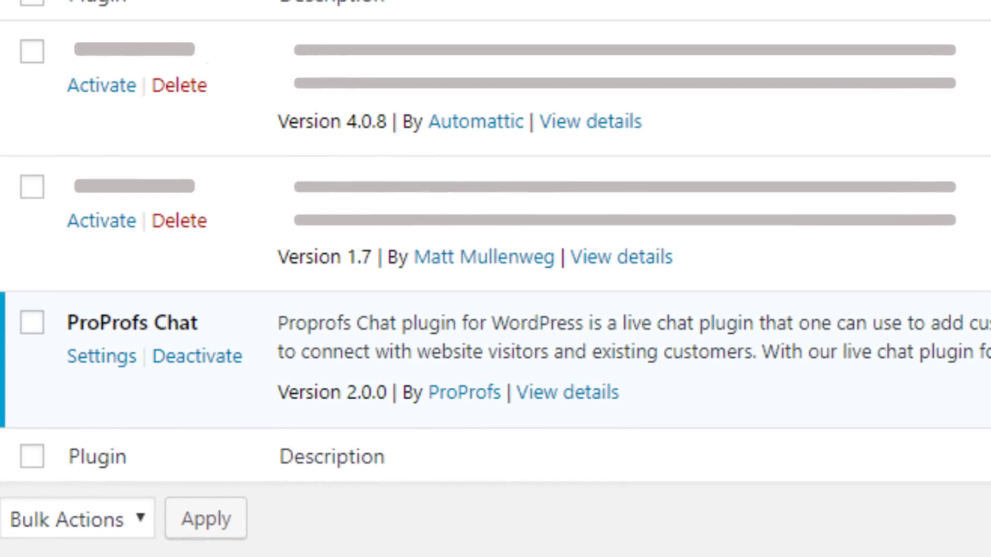
# Log in to the ProProfs Chat account from the plugin settings and open its dashboard.
pyautogui.click(107, 356)
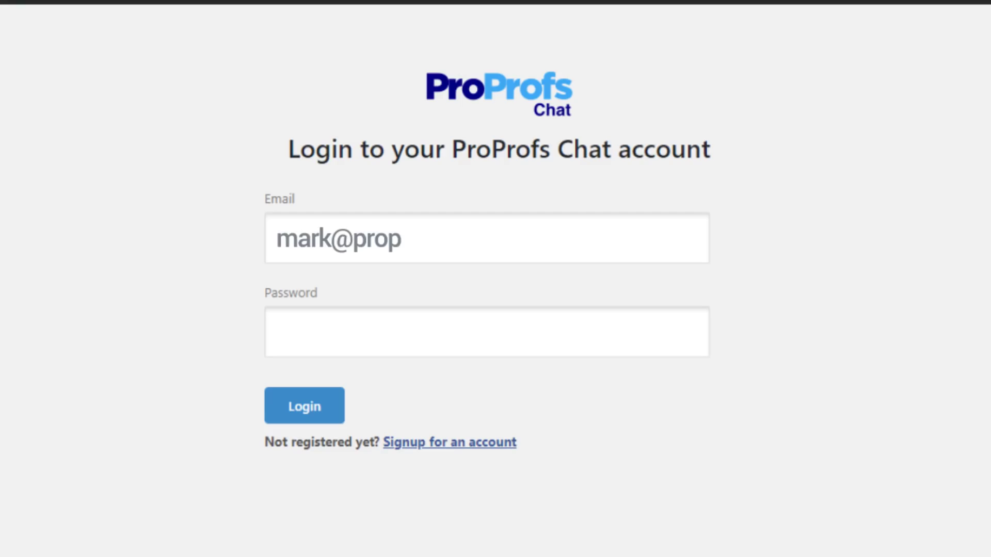
pyautogui.click(308, 406)
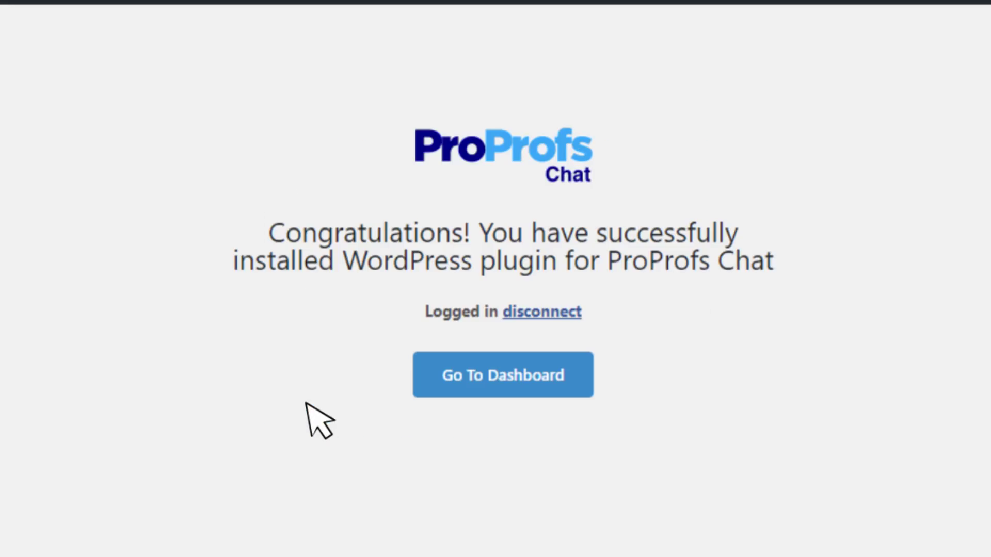
pyautogui.click(502, 383)
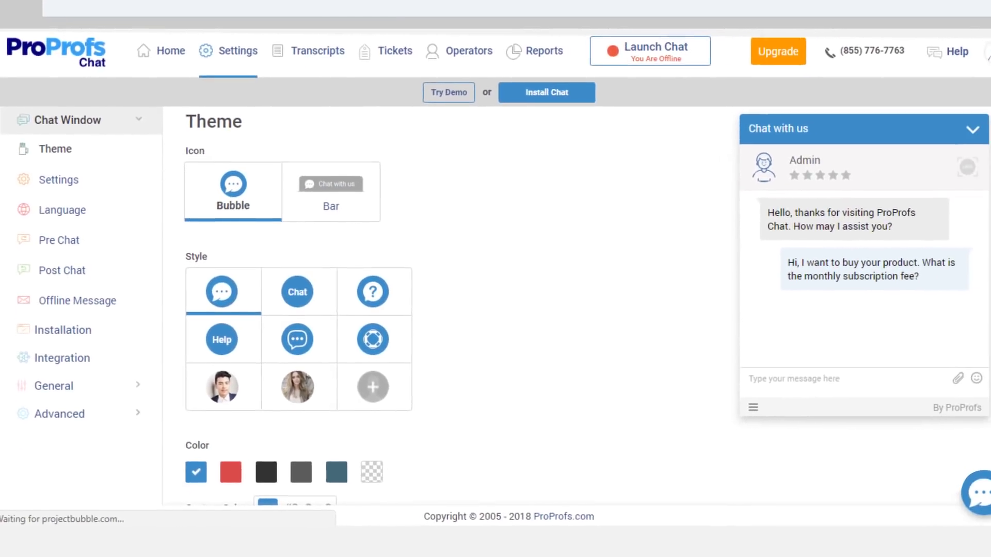